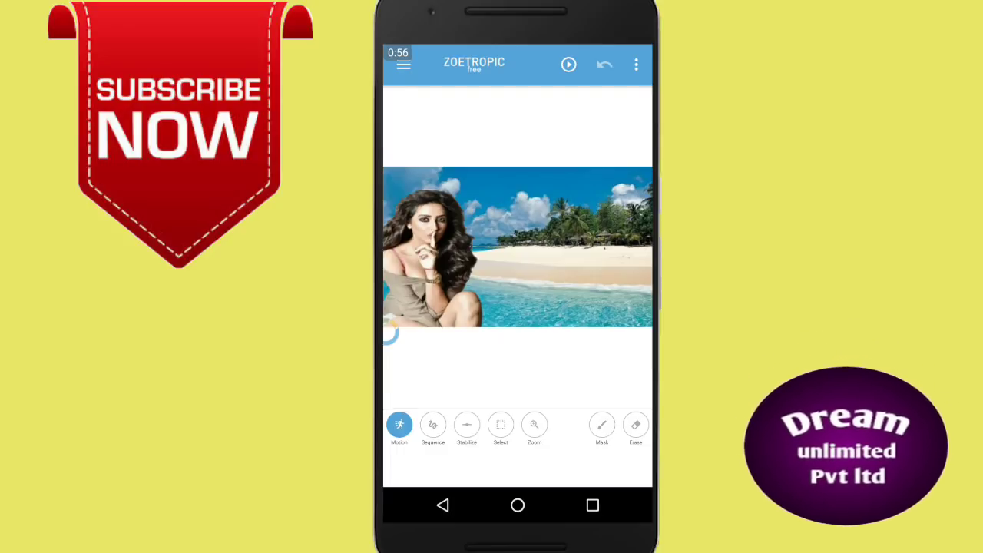
Step: Add short motion arrows across the sky and the sea in the beach photo
{"action": "left_click_drag", "start_coordinate": [512, 199], "coordinate": [537, 198]}
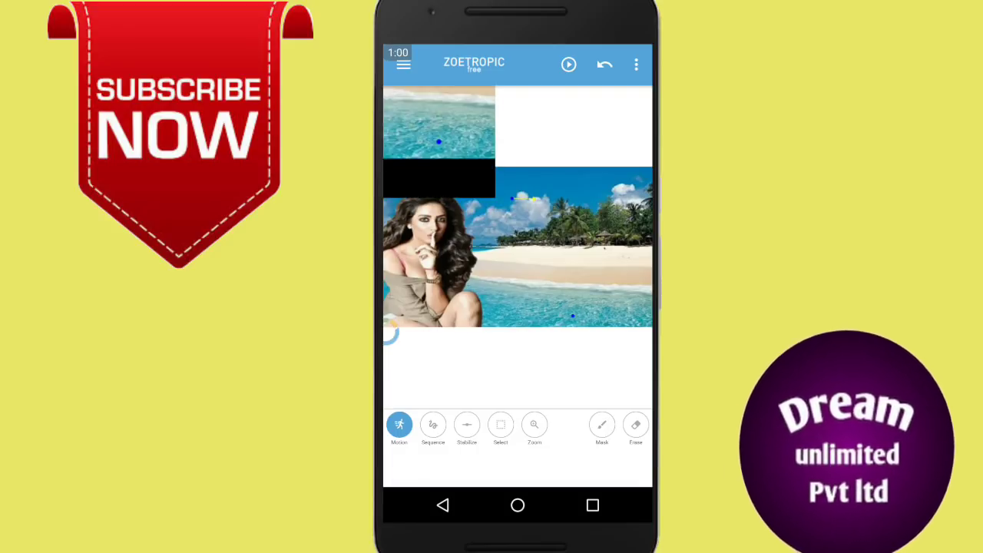
{"action": "left_click_drag", "start_coordinate": [572, 316], "coordinate": [576, 305]}
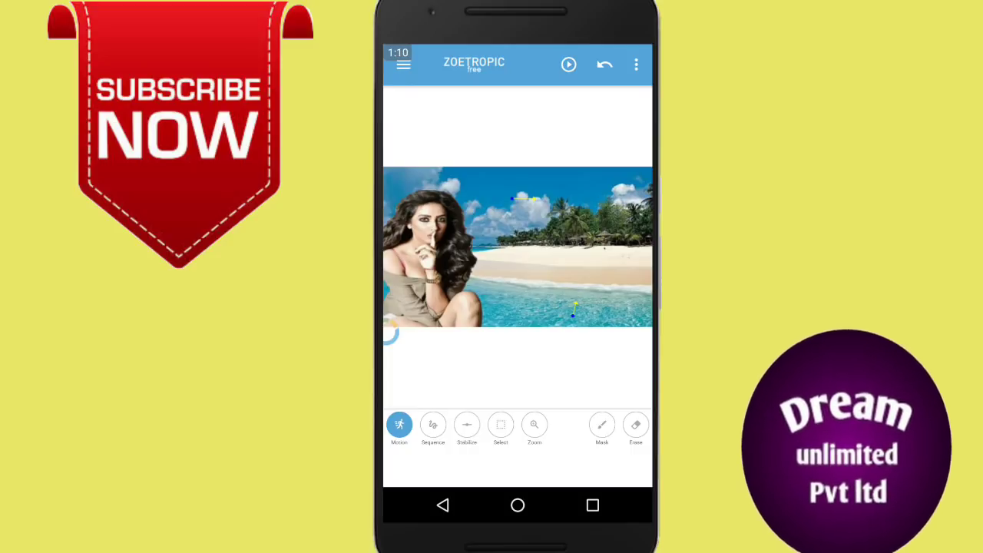
Step: Paint a red freeze mask over the woman, the palm trees and the sand
{"action": "left_click", "coordinate": [601, 425]}
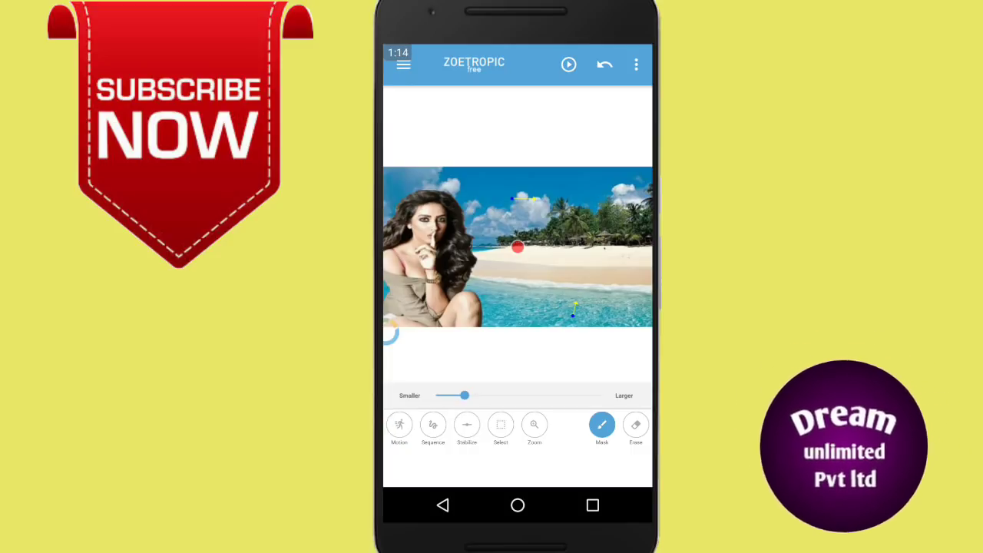
{"action": "left_click", "coordinate": [401, 308]}
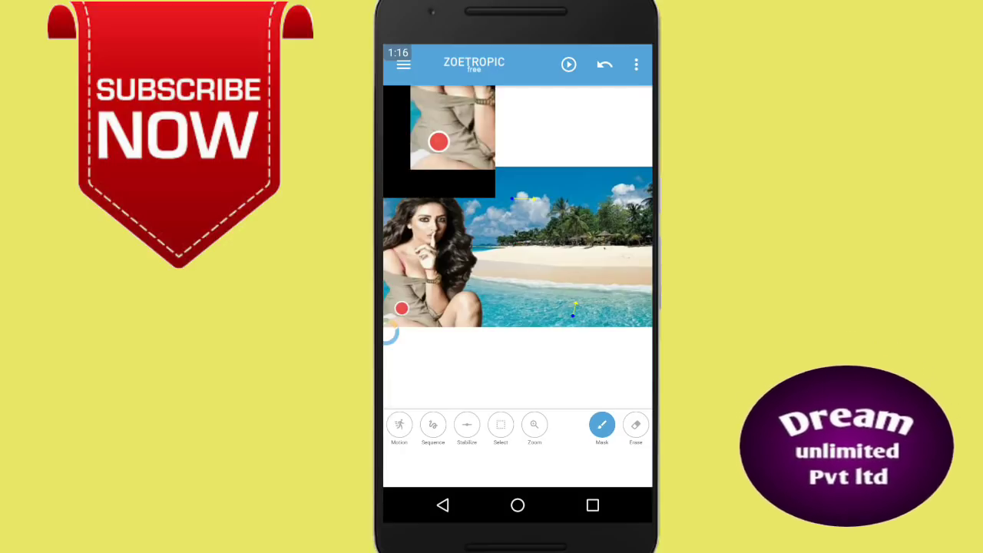
{"action": "left_click_drag", "start_coordinate": [401, 308], "coordinate": [394, 274]}
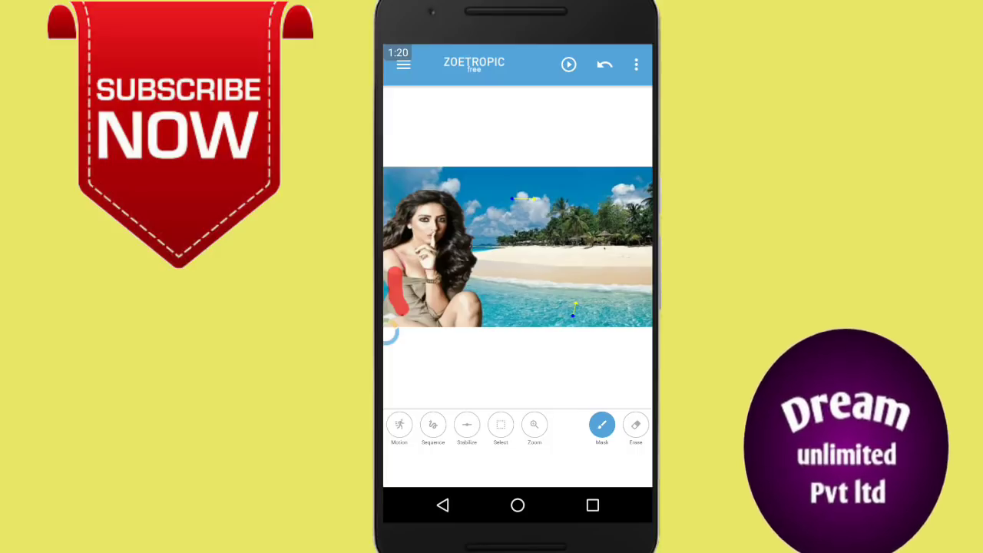
{"action": "left_click_drag", "start_coordinate": [518, 51], "coordinate": [517, 307]}
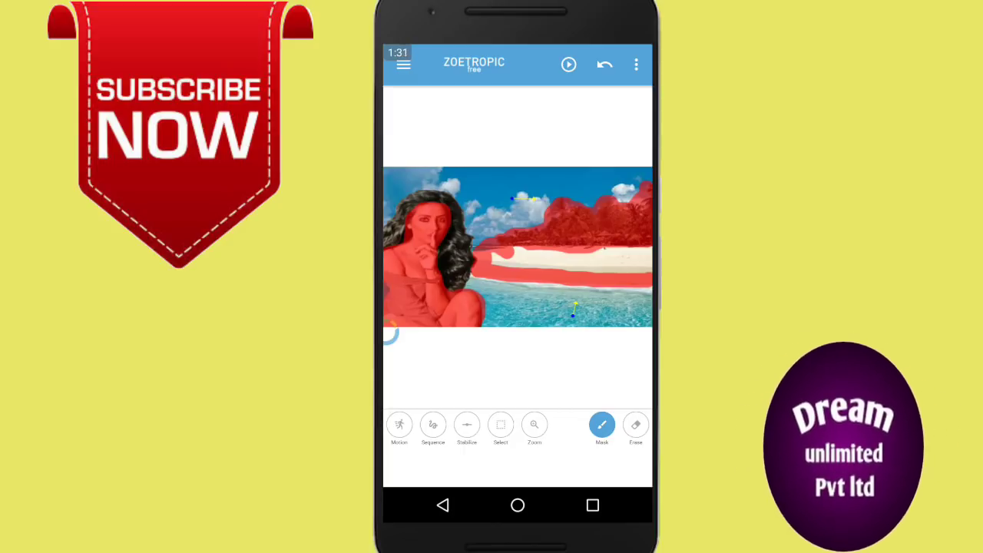
Step: Preview the beach animation with moving clouds and sea
{"action": "left_click", "coordinate": [568, 65]}
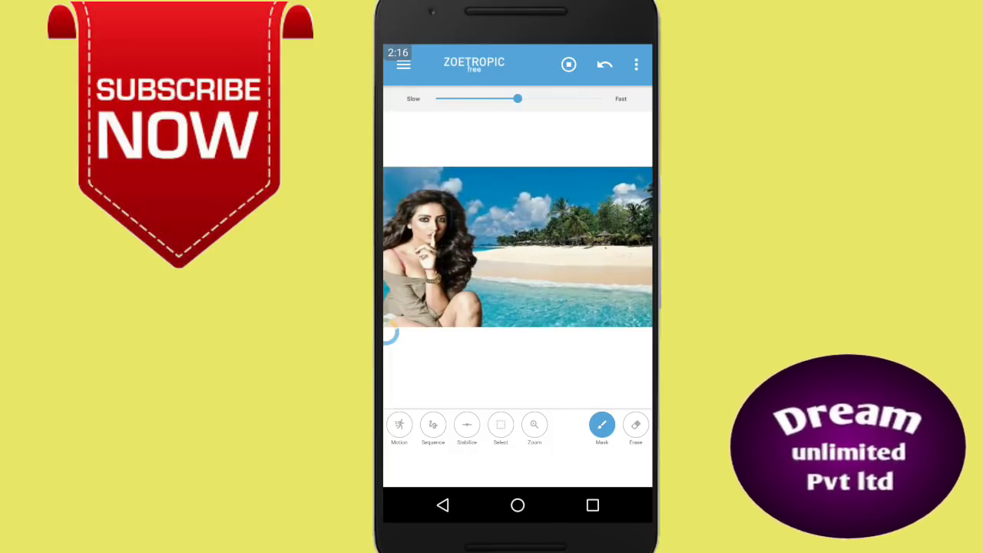
Step: Export a 6-second 1072x644 video to the gallery, then go to the home screen
{"action": "left_click", "coordinate": [635, 65]}
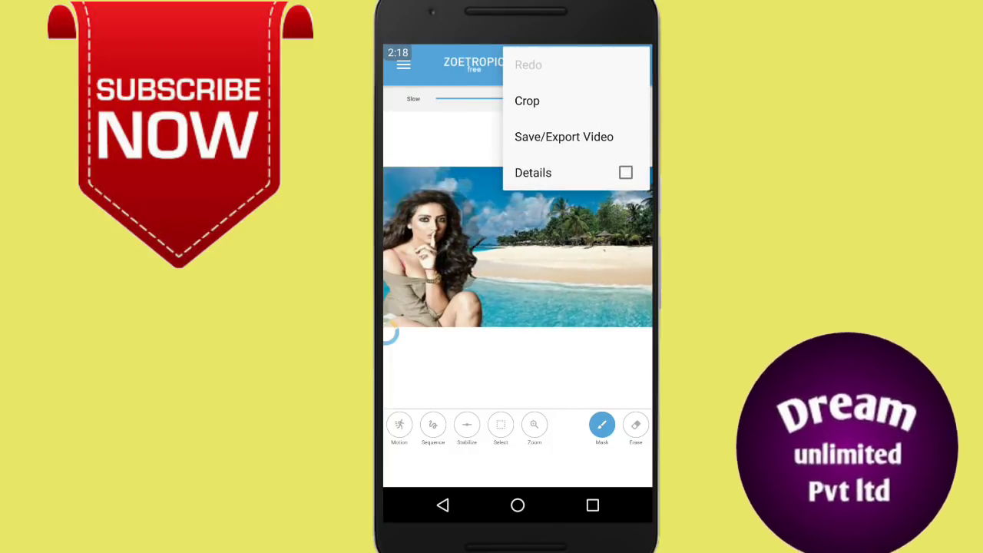
{"action": "left_click", "coordinate": [564, 136]}
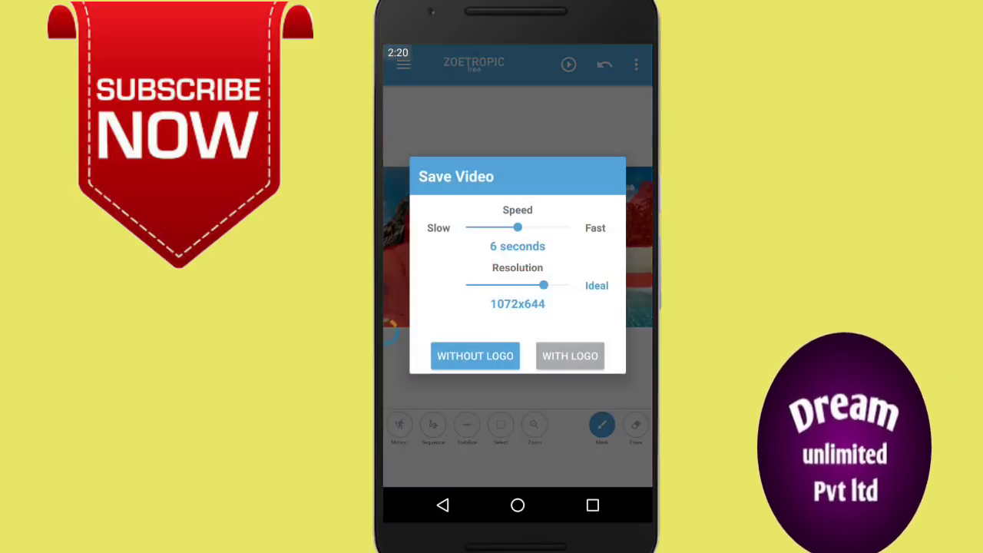
{"action": "left_click", "coordinate": [474, 355]}
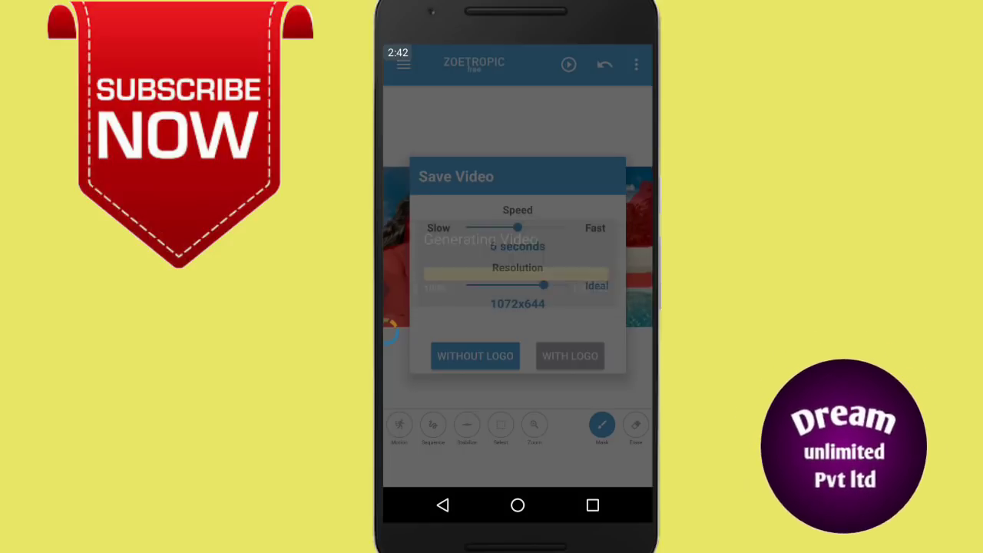
{"action": "left_click", "coordinate": [517, 504]}
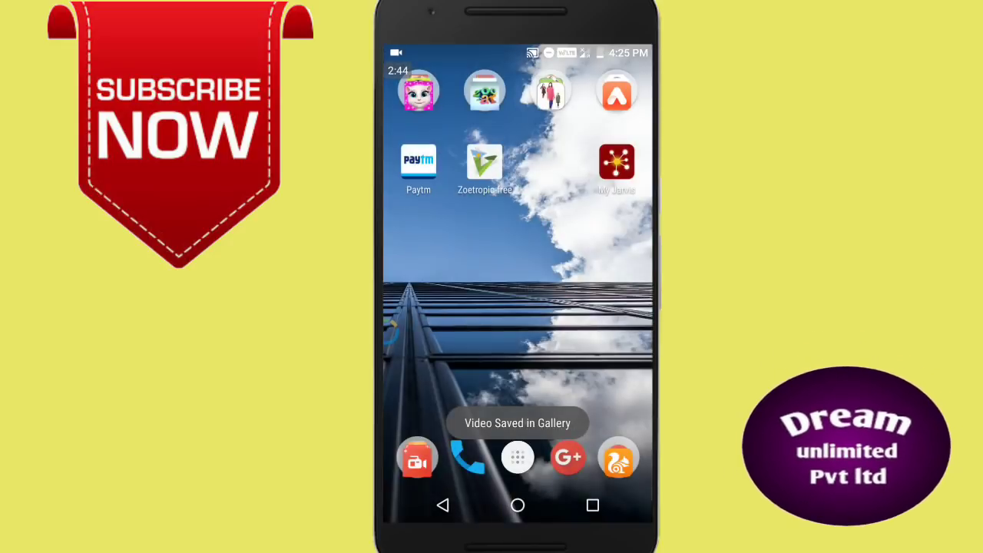
Step: Launch Gallery from the home-screen app folder
{"action": "left_click", "coordinate": [618, 161]}
{"action": "left_click", "coordinate": [433, 355]}
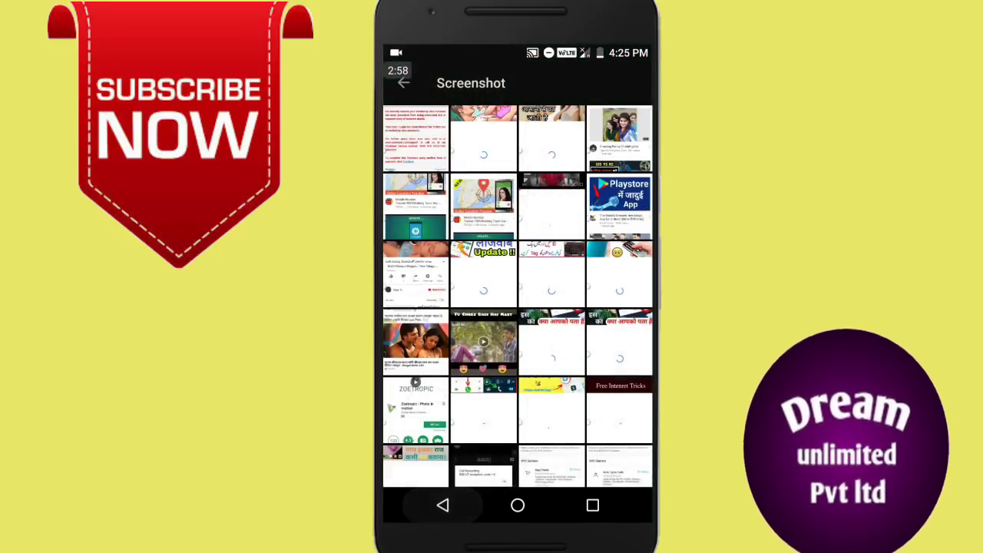
Step: Open the Zoetropic Videos album, then play and pause the beach video
{"action": "left_click", "coordinate": [442, 505]}
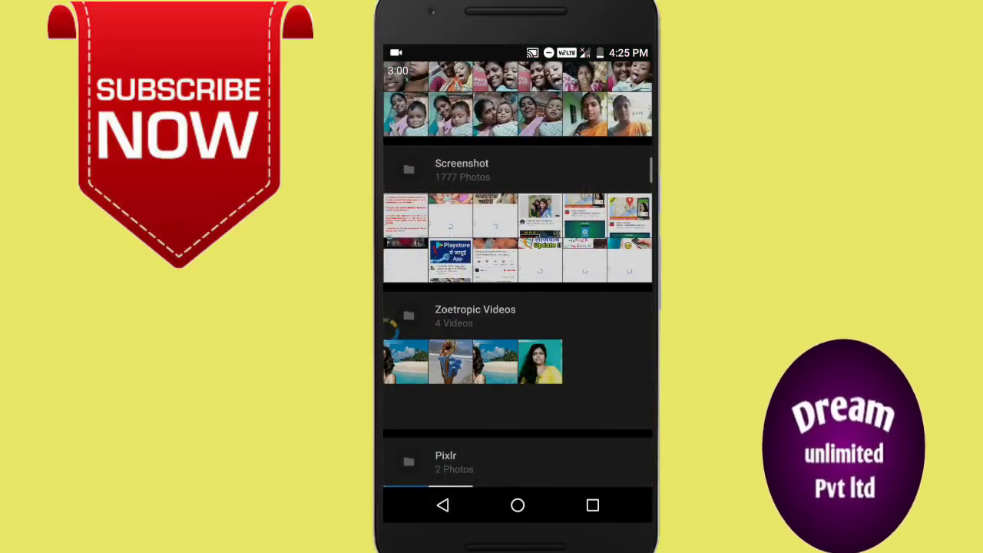
{"action": "left_click", "coordinate": [548, 351]}
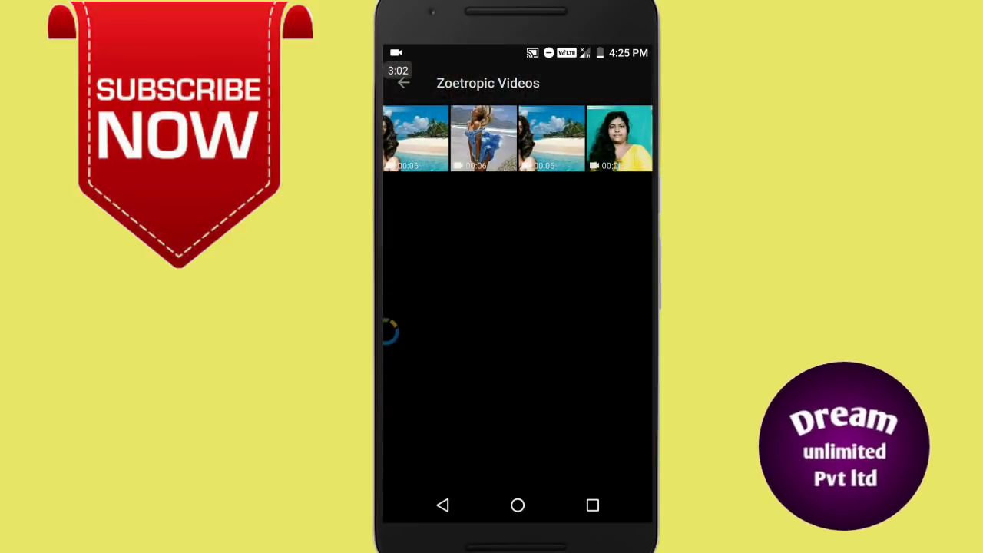
{"action": "left_click", "coordinate": [415, 138]}
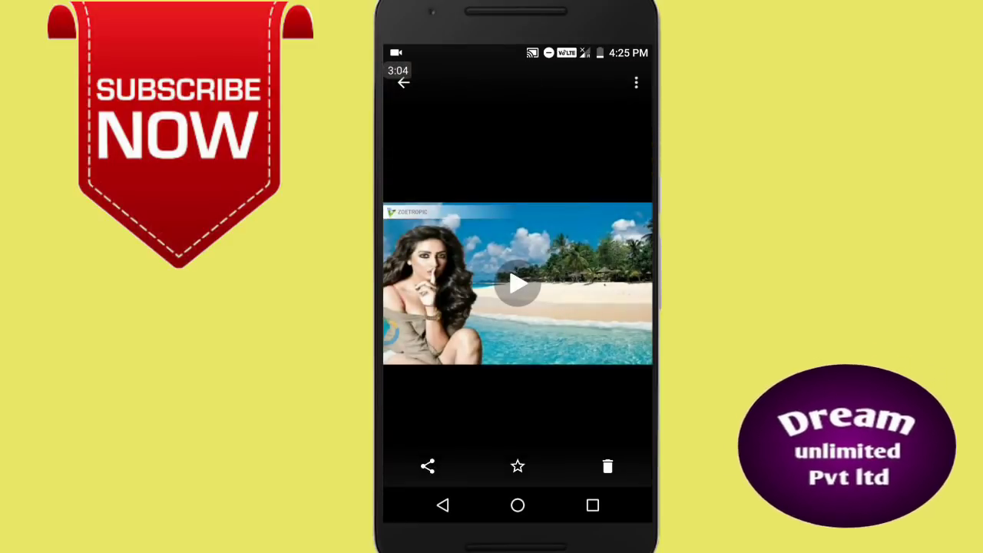
{"action": "left_click", "coordinate": [517, 284]}
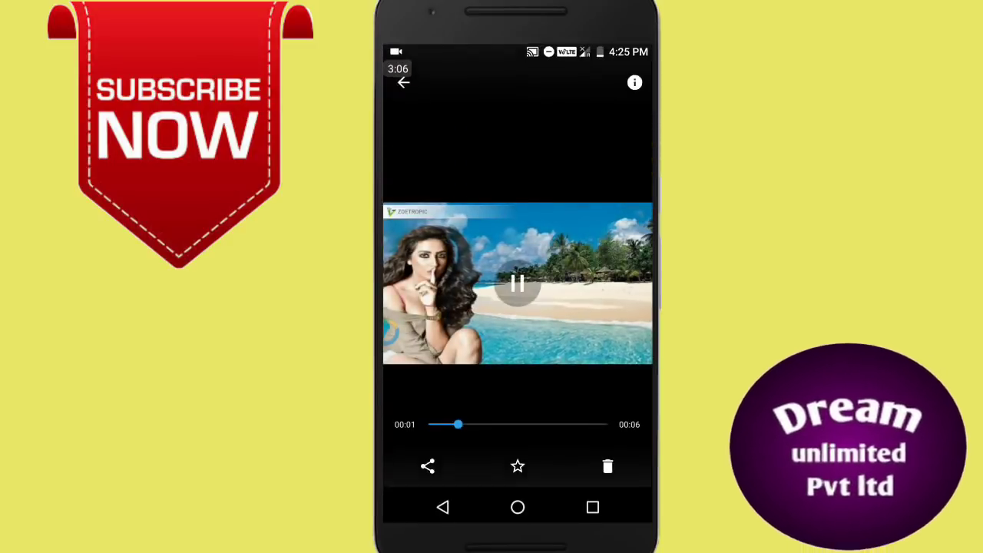
{"action": "left_click", "coordinate": [442, 506]}
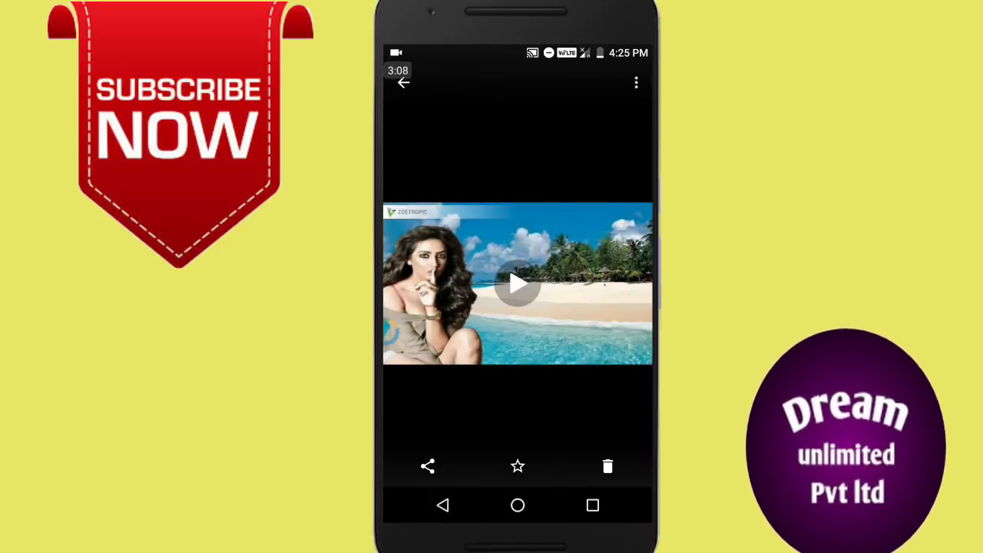
Step: Swipe through the other Zoetropic videos, then return to the home screen
{"action": "left_click_drag", "start_coordinate": [614, 284], "coordinate": [422, 284]}
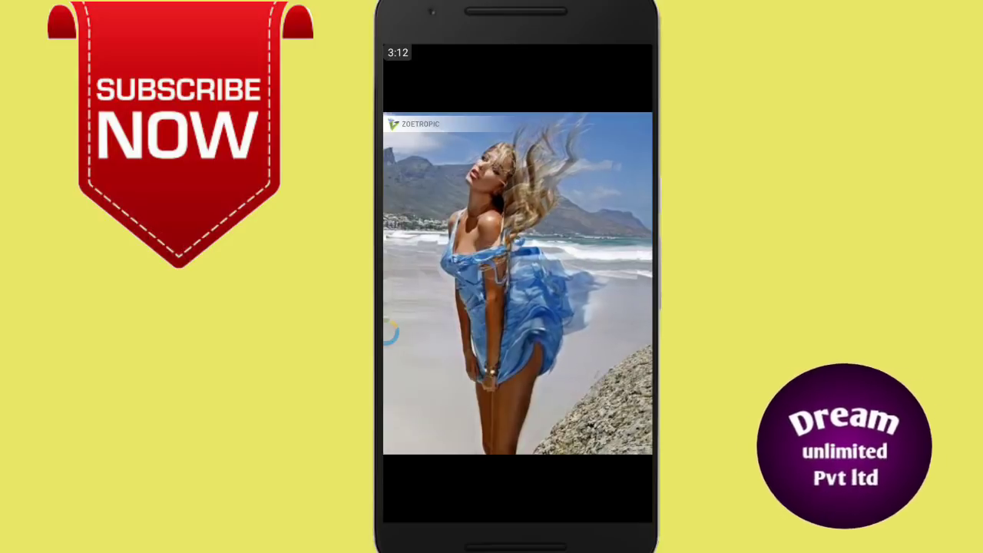
{"action": "left_click", "coordinate": [517, 285]}
{"action": "left_click", "coordinate": [442, 505]}
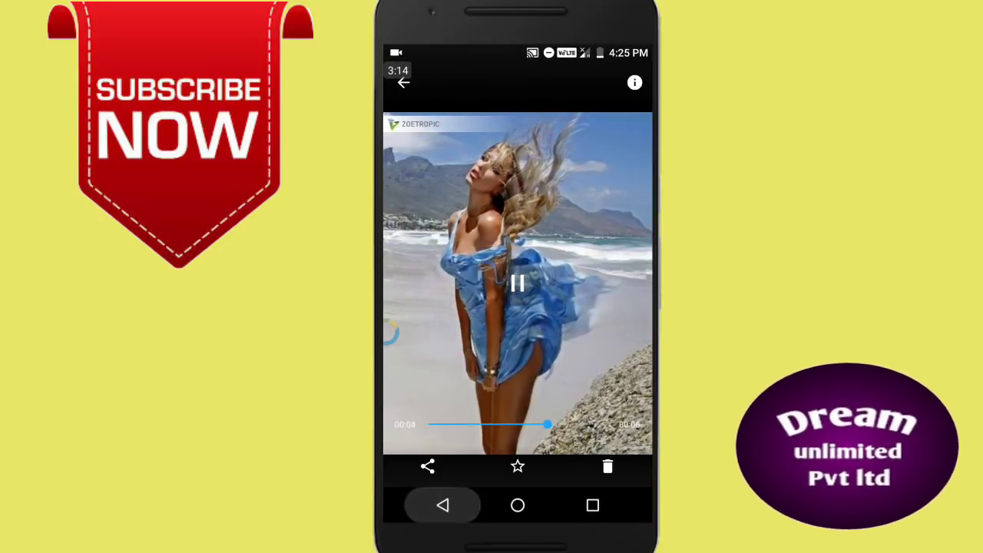
{"action": "left_click_drag", "start_coordinate": [599, 284], "coordinate": [414, 284]}
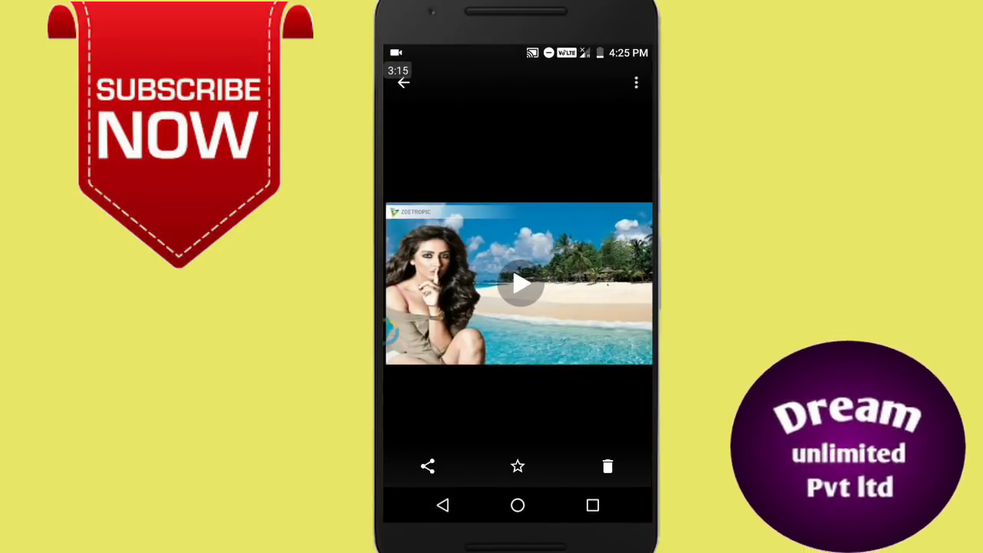
{"action": "left_click_drag", "start_coordinate": [599, 284], "coordinate": [415, 284]}
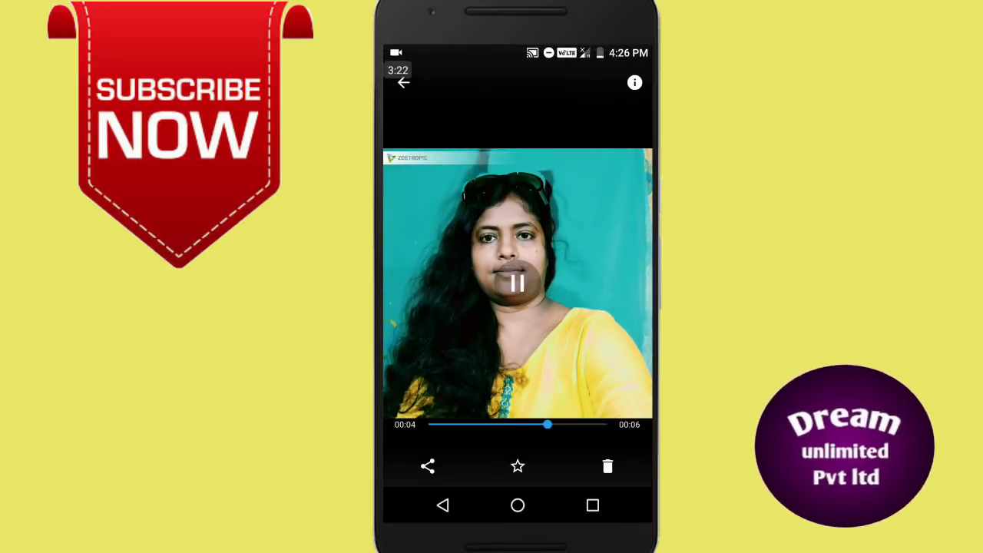
{"action": "left_click", "coordinate": [518, 504]}
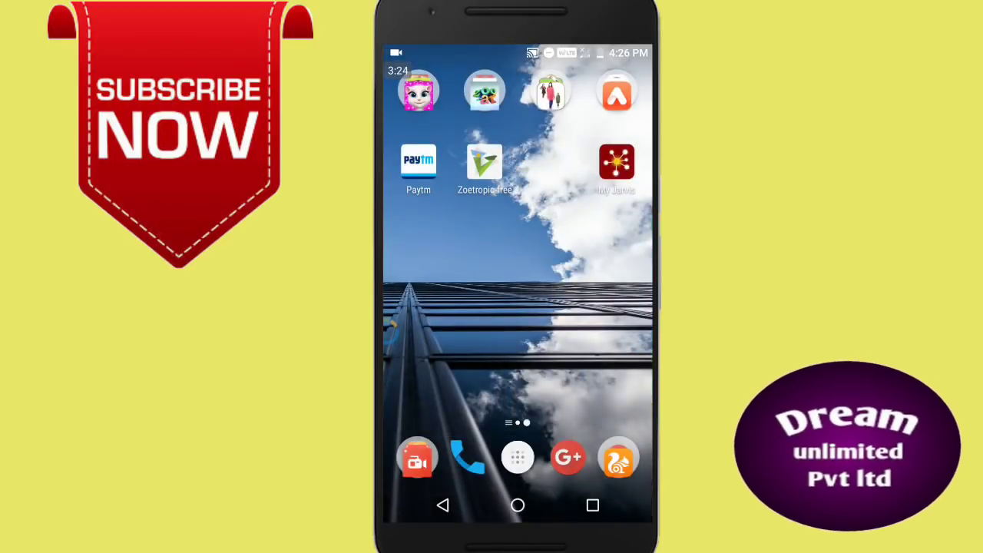